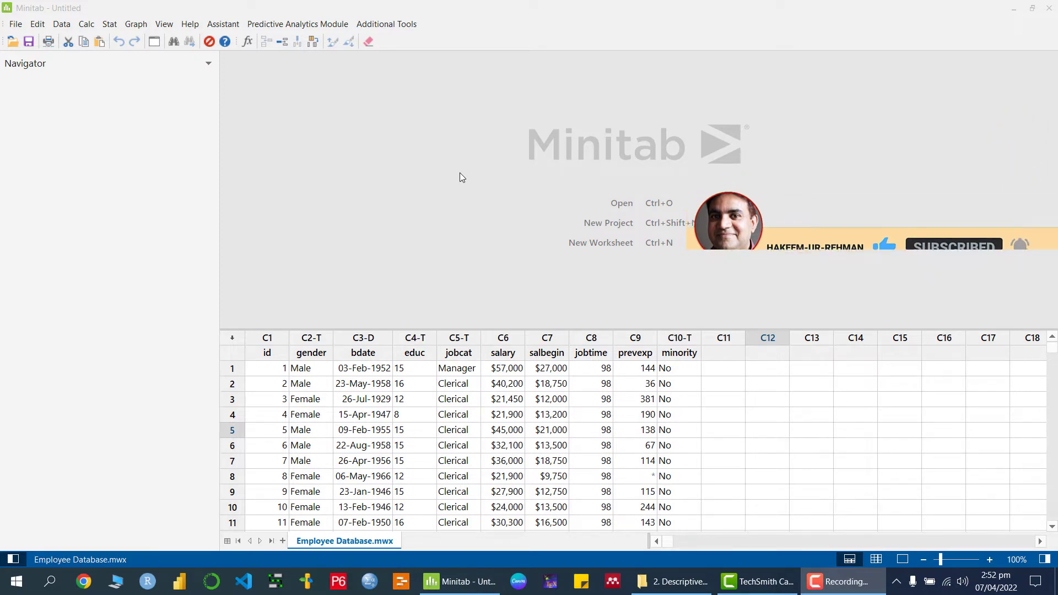
# Launch Graph Builder from the Graph menu on the Employee Database data
pyautogui.click(132, 27)
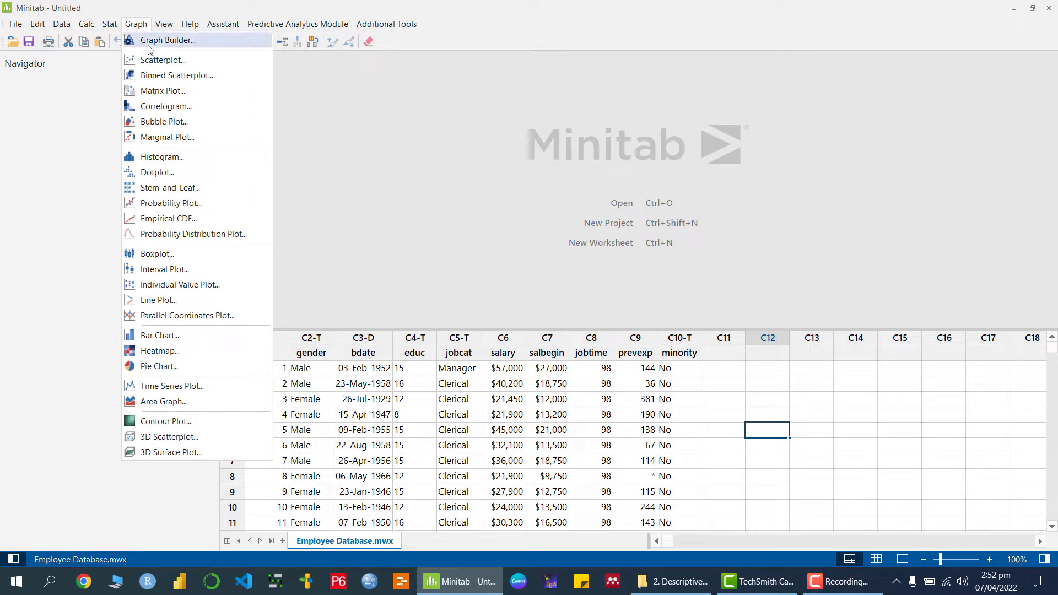
pyautogui.click(194, 42)
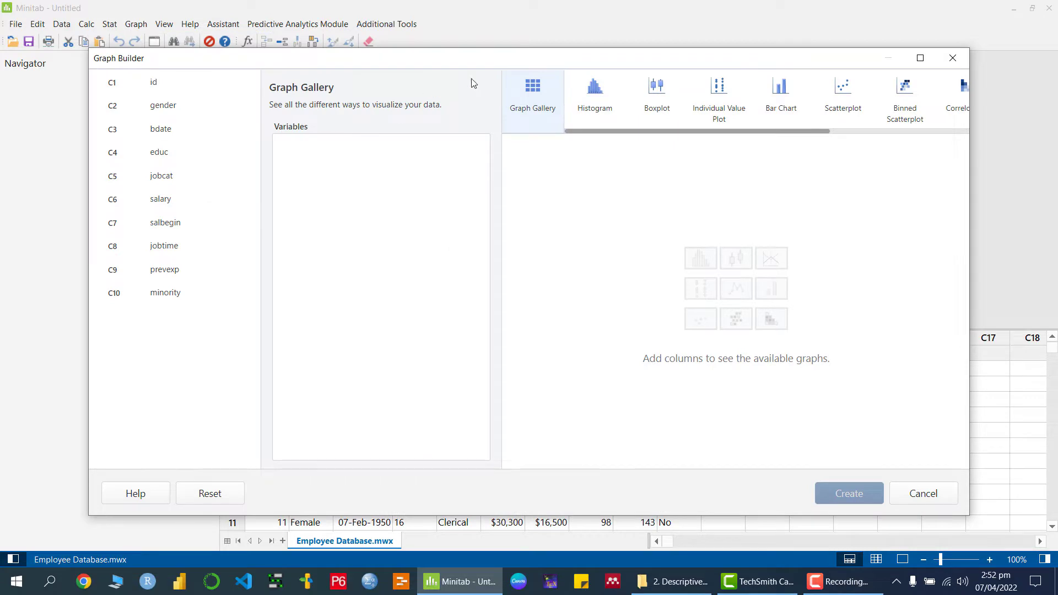
pyautogui.moveTo(500, 64); pyautogui.dragTo(481, 33)
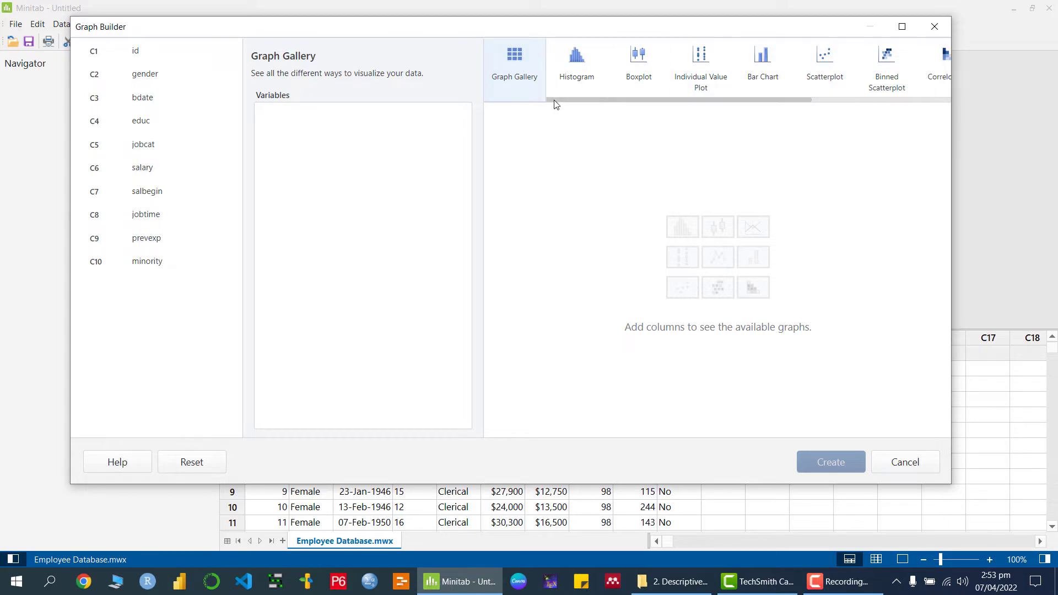
pyautogui.moveTo(554, 101); pyautogui.dragTo(529, 105)
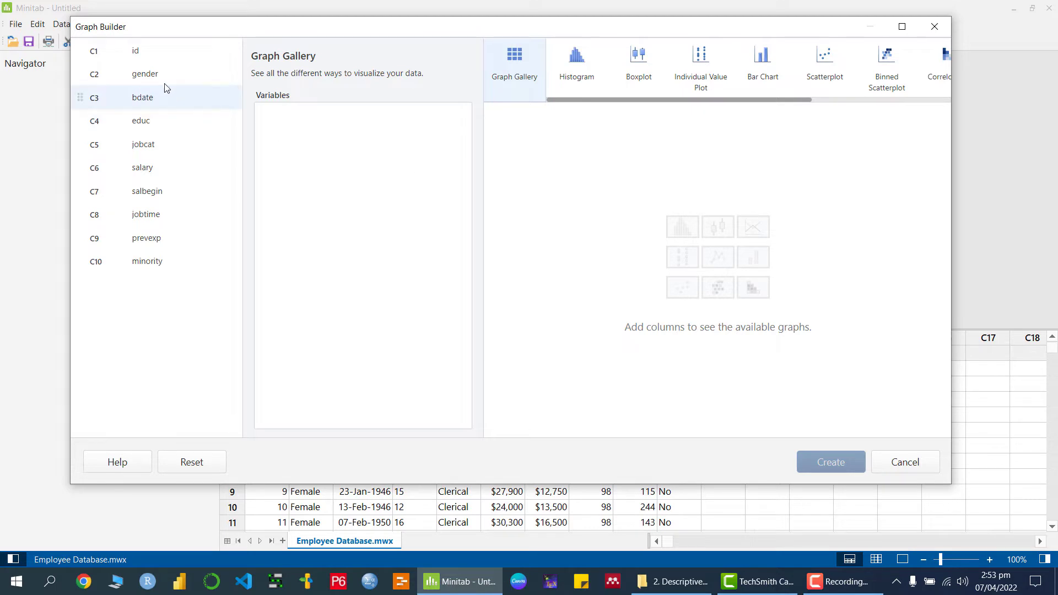
# Add gender, then jobcat, to the Graph Builder Variables list, leaving the graph filter unchanged
pyautogui.moveTo(152, 78); pyautogui.dragTo(275, 124)
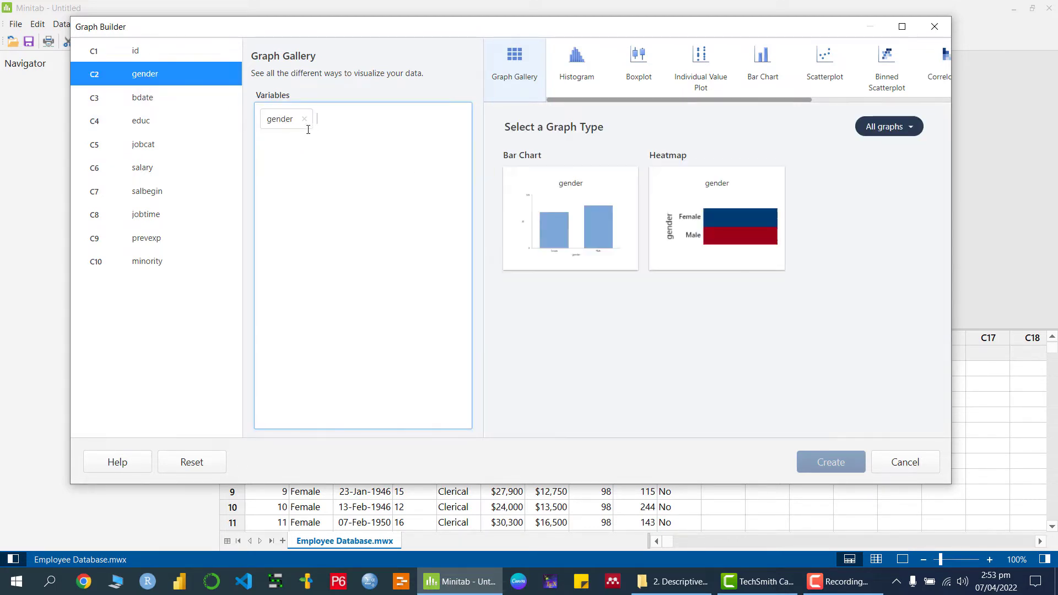
pyautogui.click(915, 131)
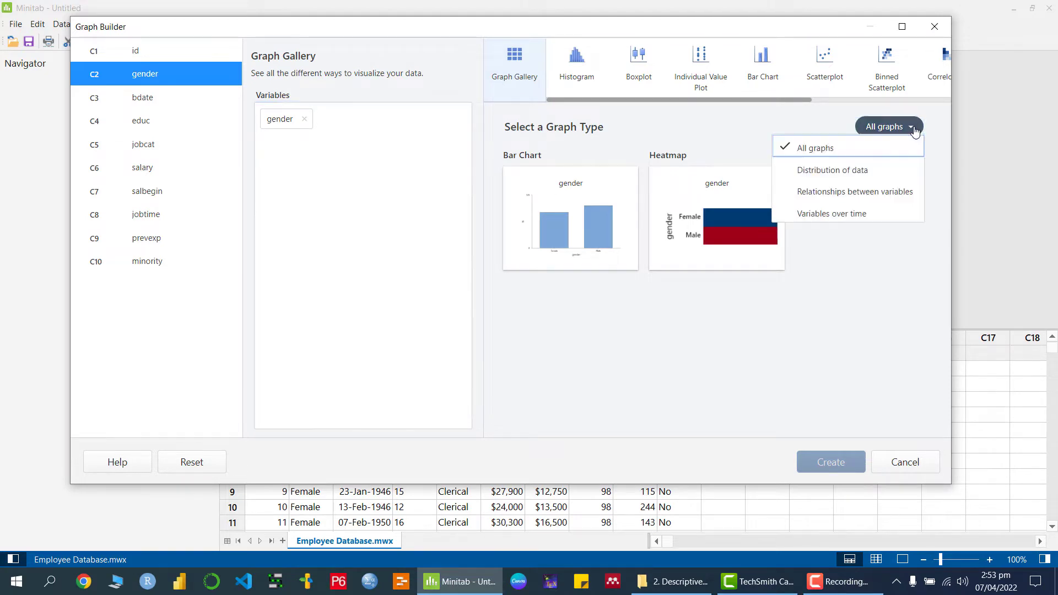
pyautogui.click(805, 144)
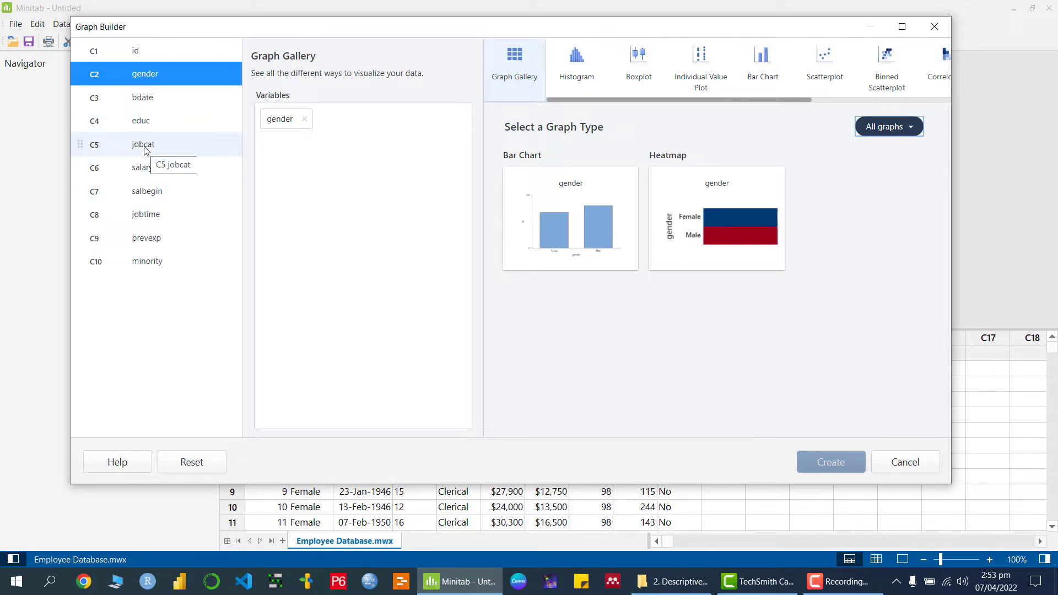
pyautogui.moveTo(142, 150); pyautogui.dragTo(328, 121)
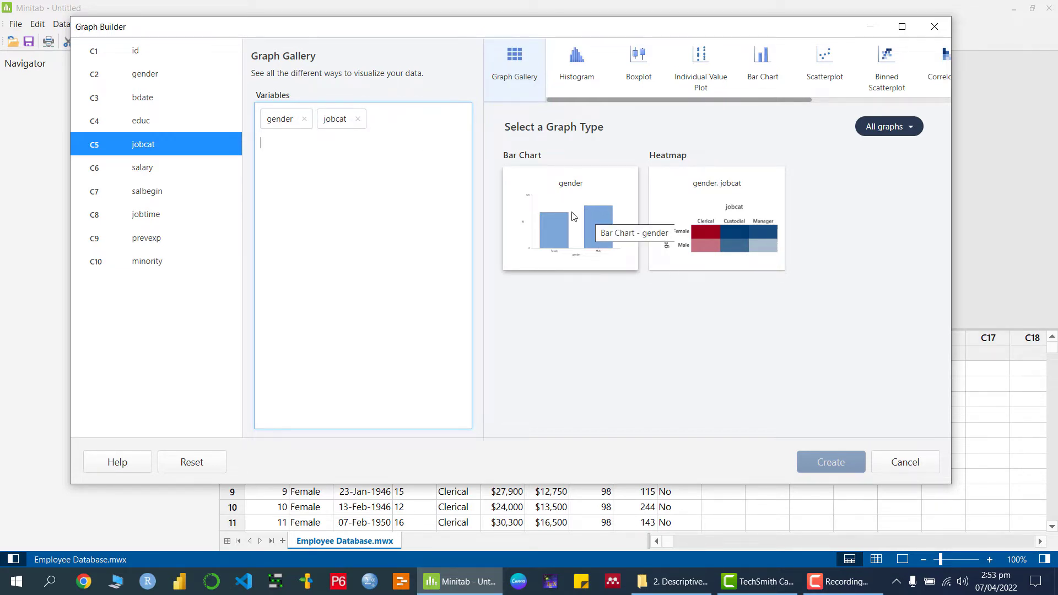
pyautogui.click(565, 198)
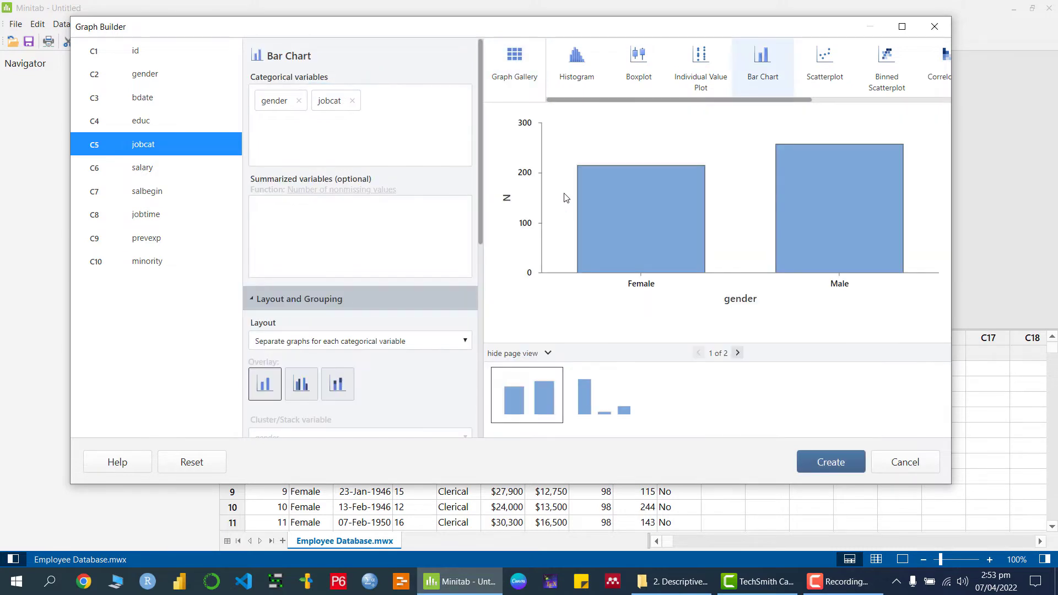
pyautogui.click(594, 401)
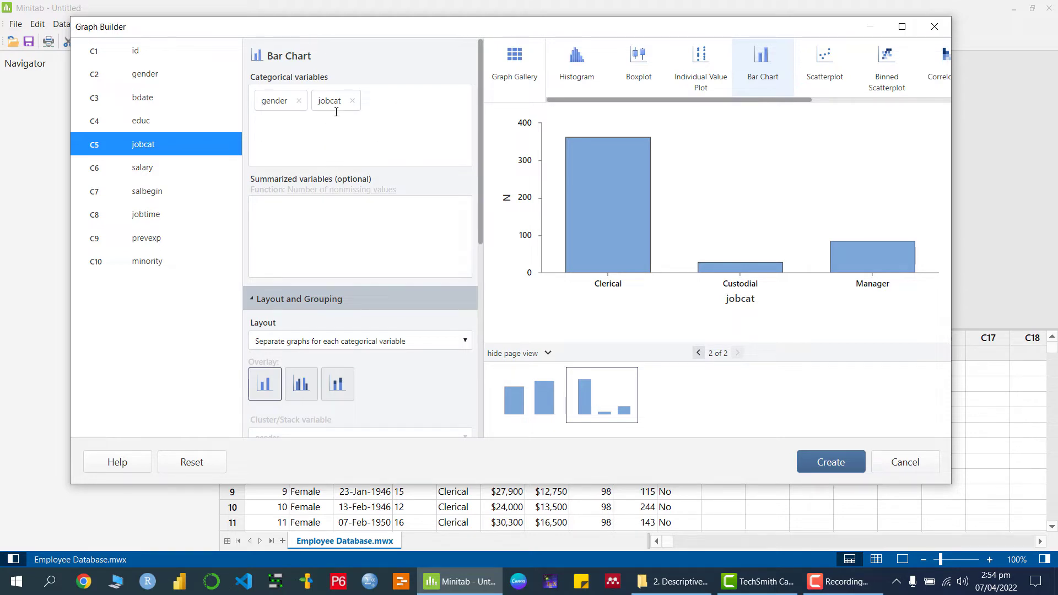
pyautogui.click(515, 58)
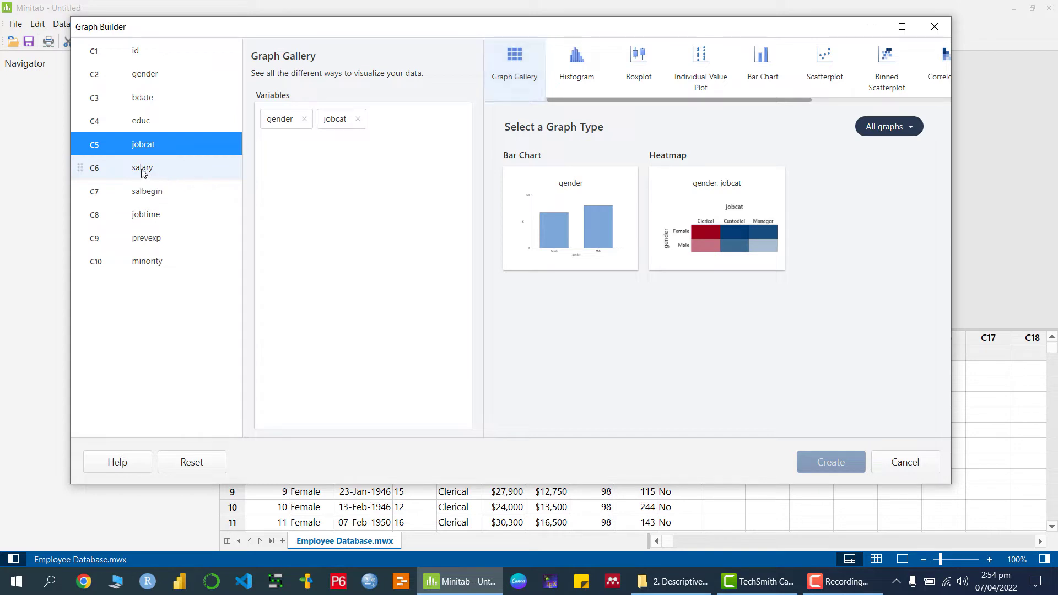
# Add salary and compare the Custodial and Manager salary-by-gender histogram pages
pyautogui.moveTo(142, 172); pyautogui.dragTo(279, 156)
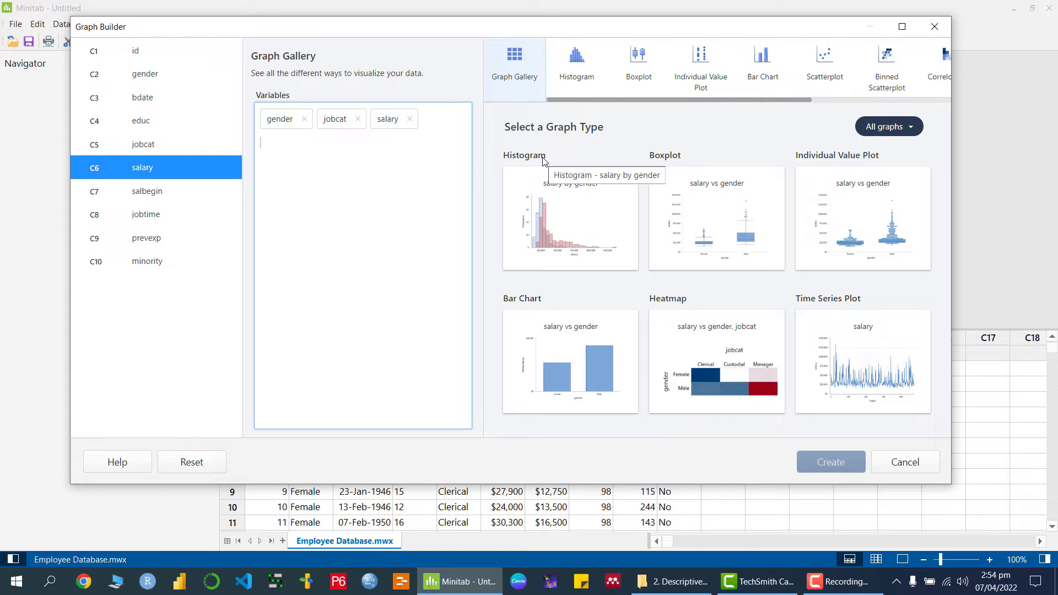
pyautogui.click(572, 218)
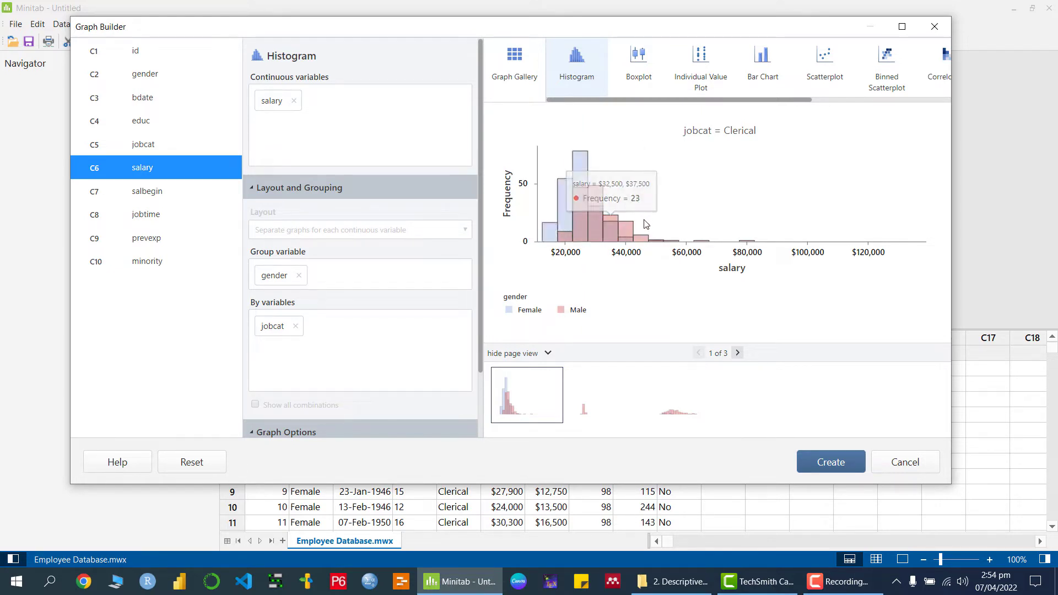
pyautogui.click(584, 402)
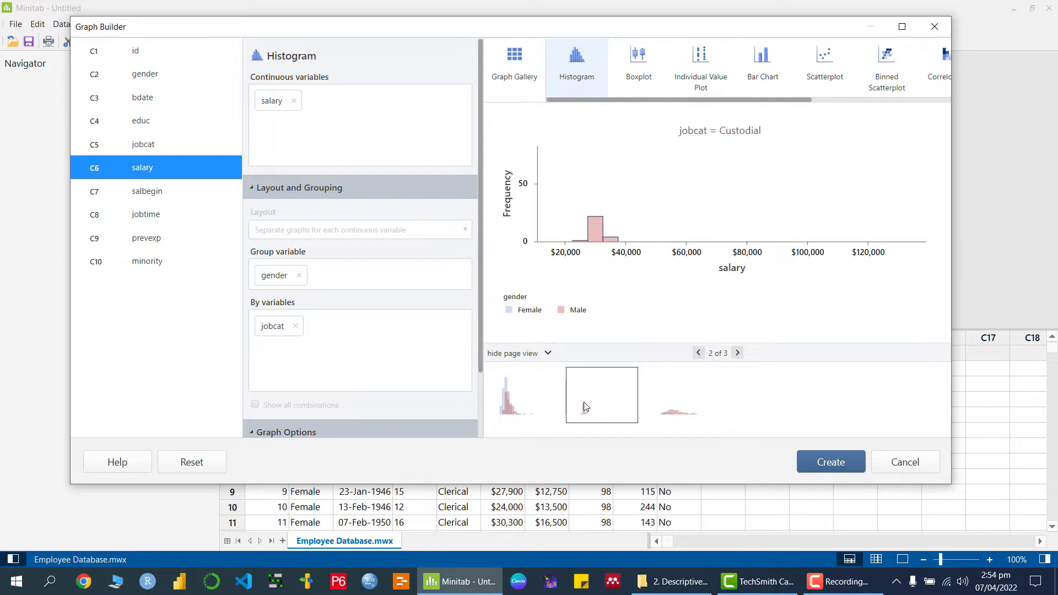
pyautogui.click(687, 412)
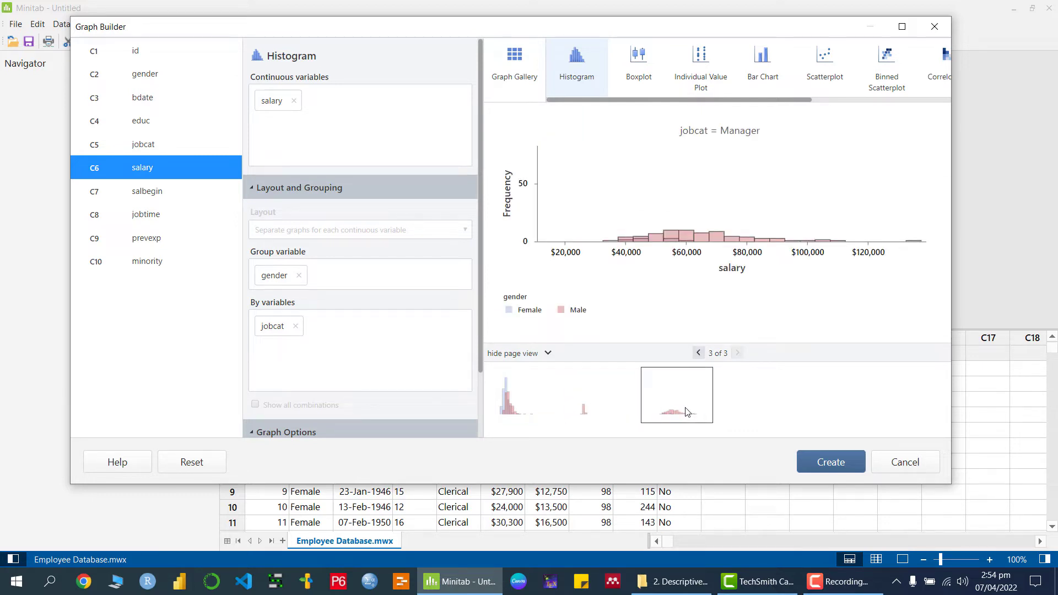
pyautogui.click(581, 410)
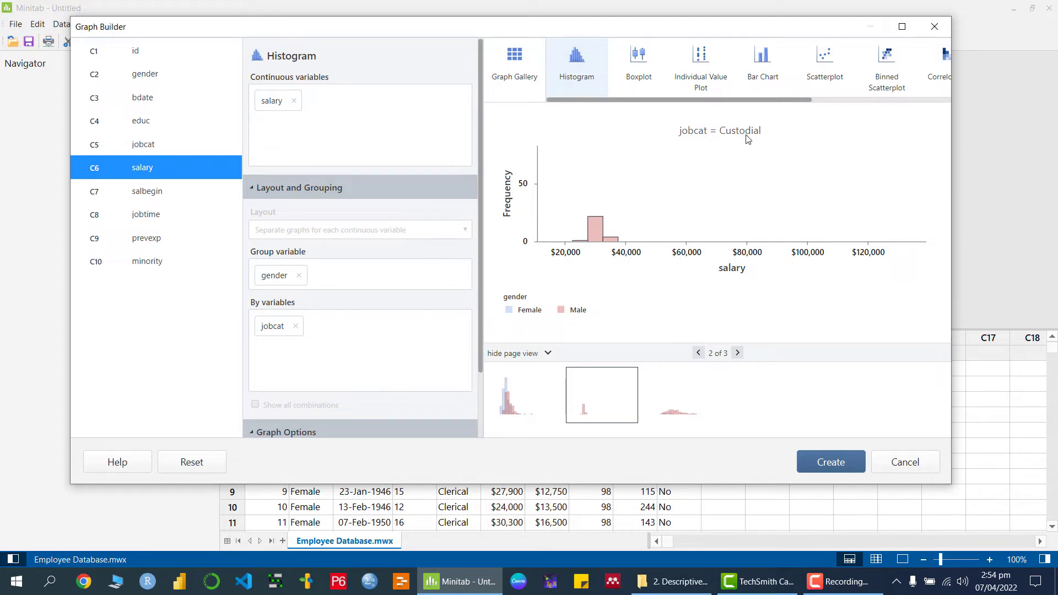
pyautogui.click(679, 414)
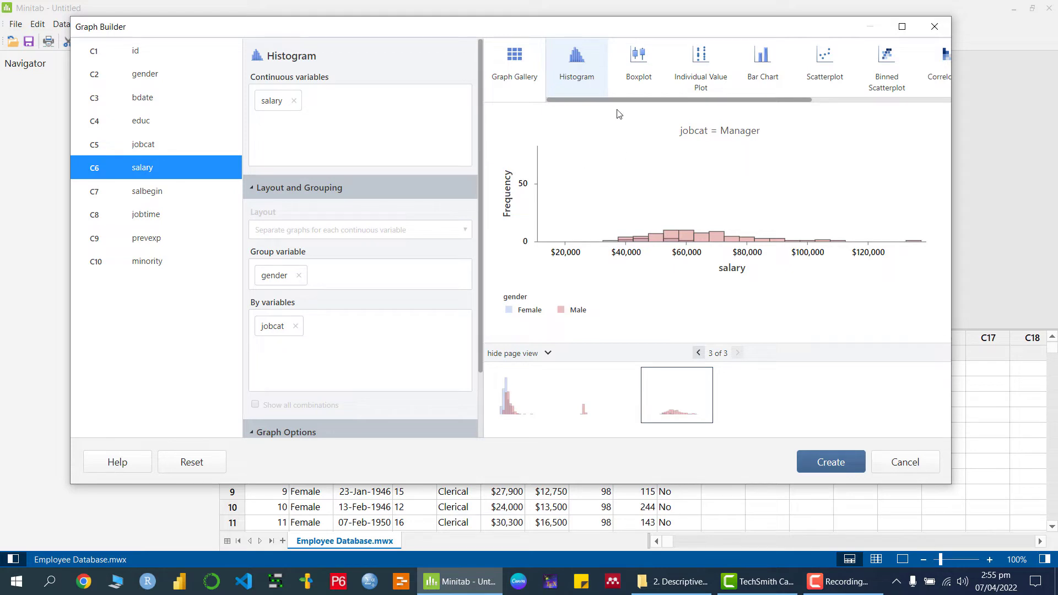
pyautogui.click(515, 63)
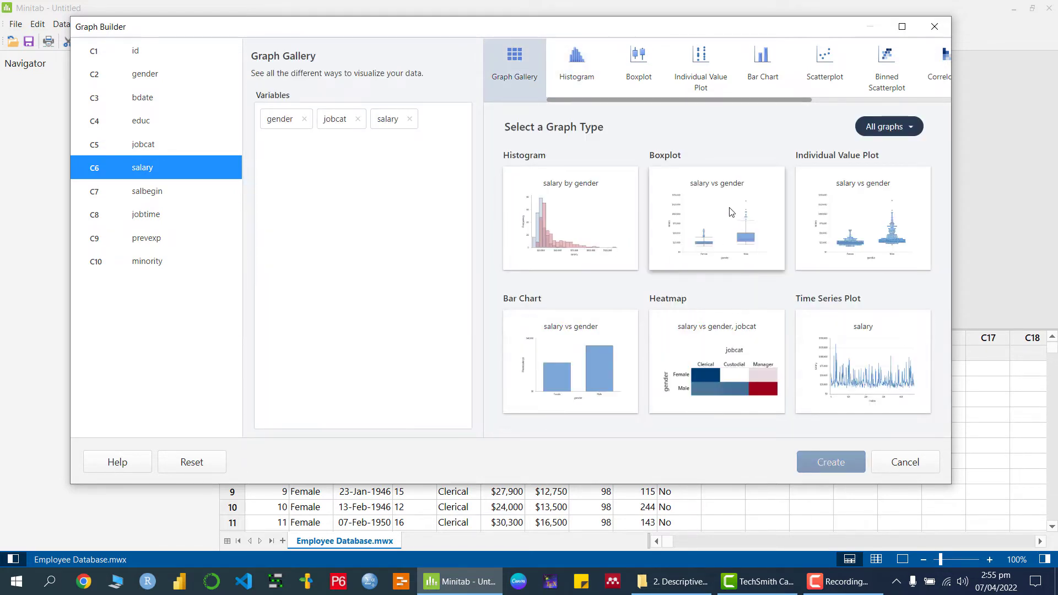
pyautogui.click(724, 210)
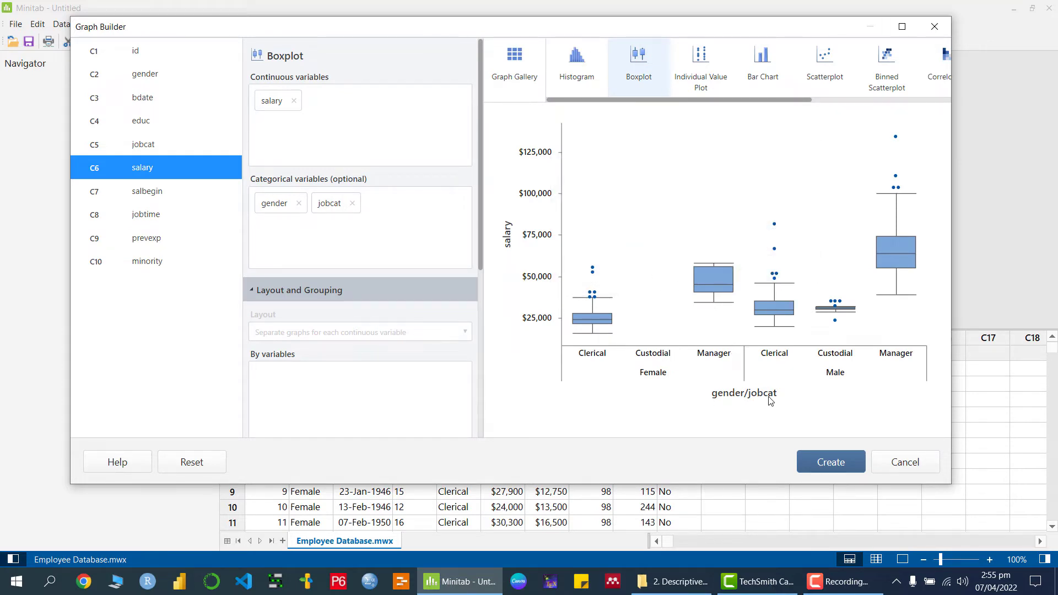
pyautogui.moveTo(594, 319)
pyautogui.moveTo(612, 238)
pyautogui.click(514, 72)
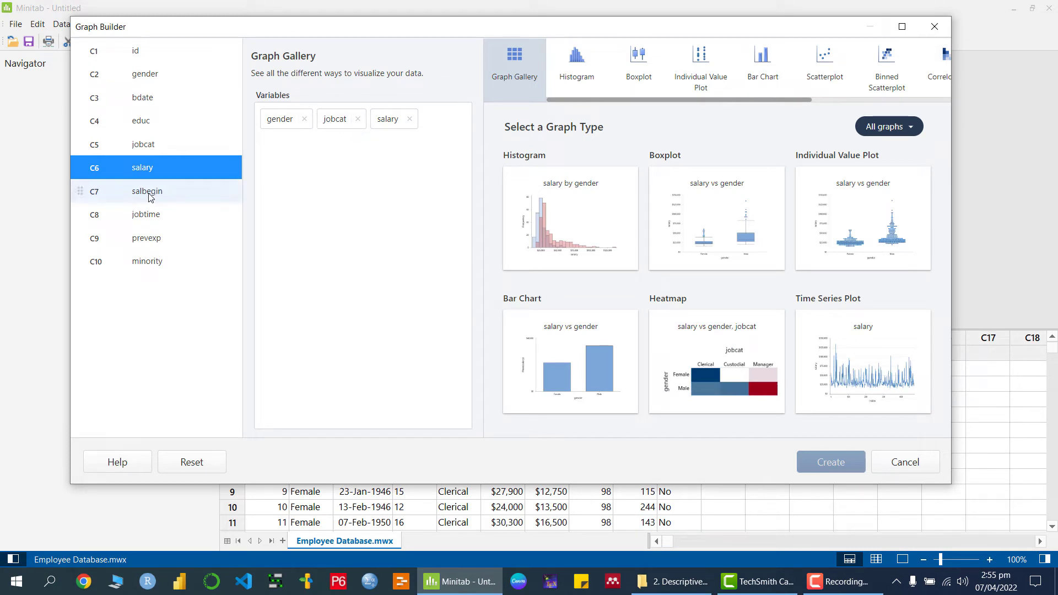
# Add salbegin and view the salary vs salbegin scatterplots for Manager, Custodial and Clerical
pyautogui.moveTo(148, 193); pyautogui.dragTo(333, 158)
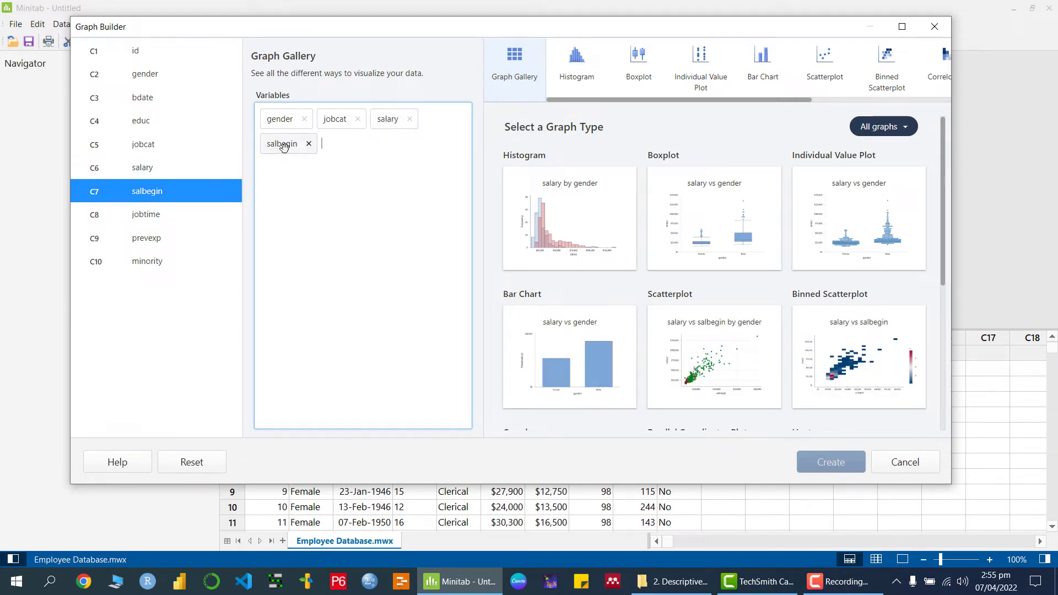
pyautogui.click(723, 347)
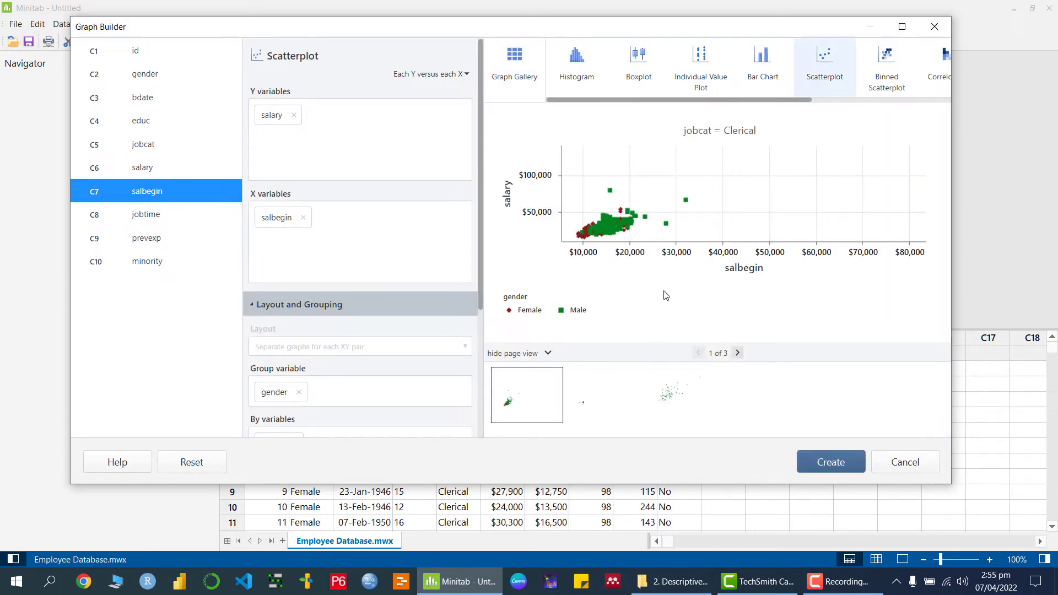
pyautogui.moveTo(686, 199)
pyautogui.click(663, 405)
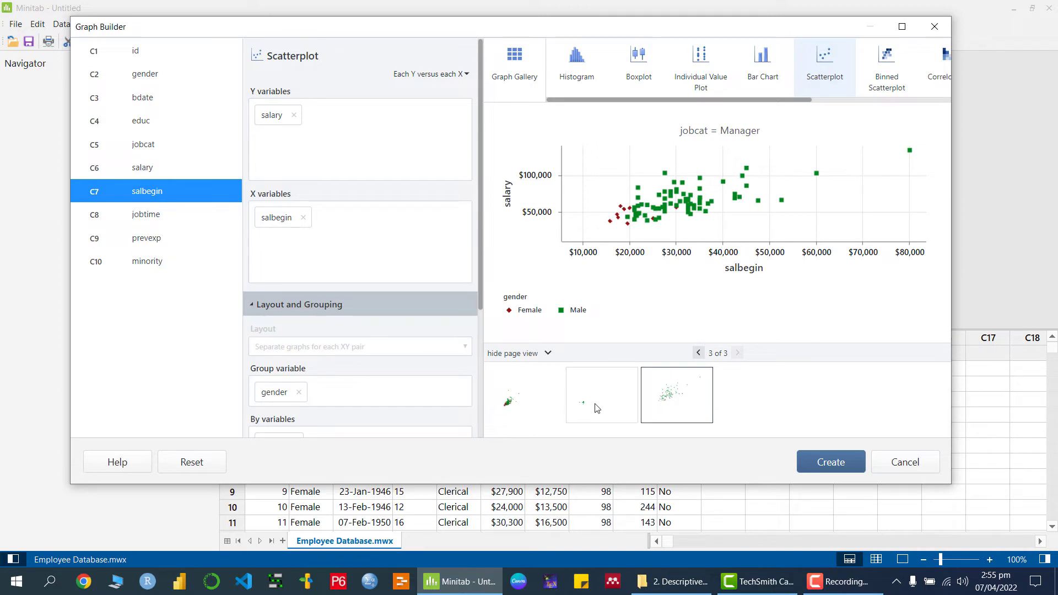
pyautogui.click(596, 408)
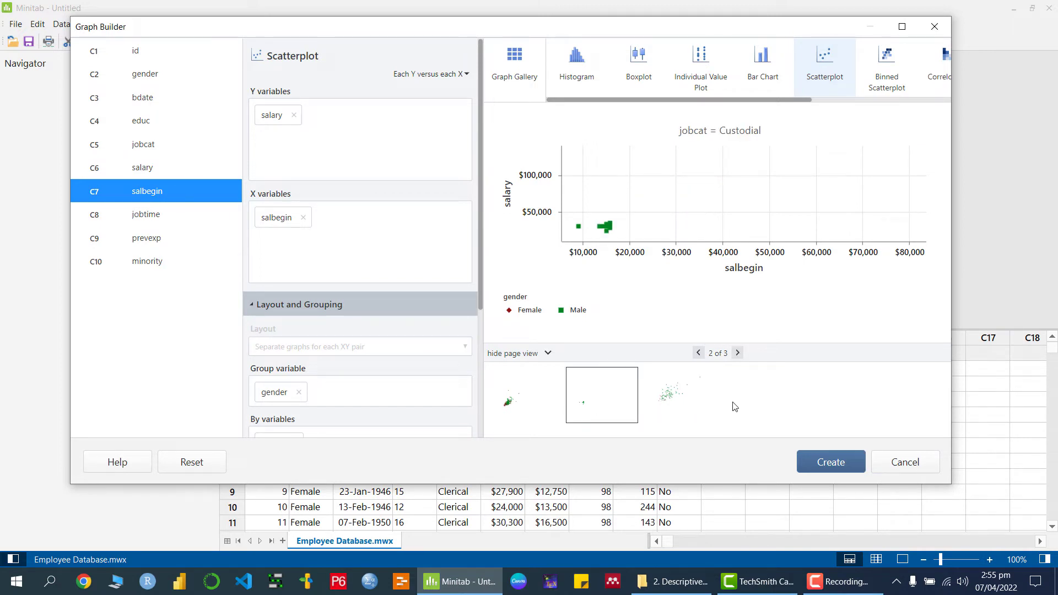
pyautogui.click(510, 402)
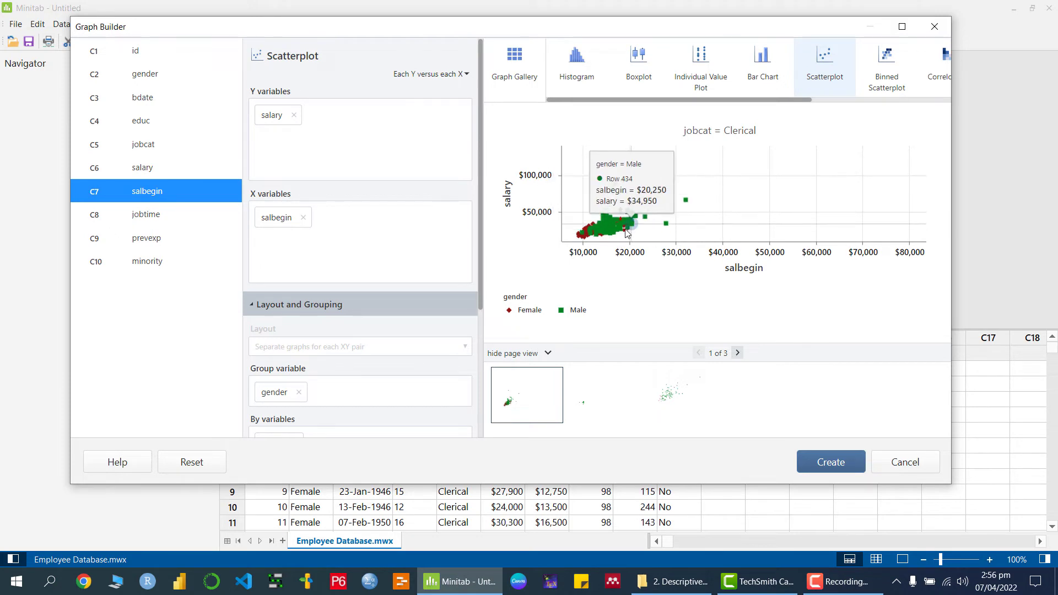
# Revisit the Custodial and Manager scatterplot pages, then change to a binned scatterplot
pyautogui.moveTo(592, 248)
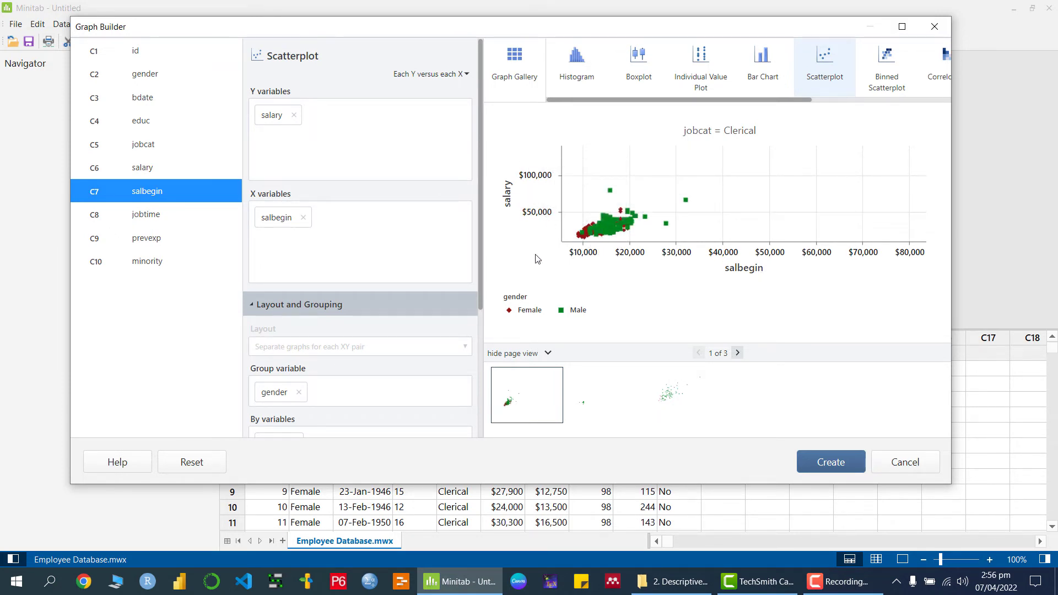
pyautogui.click(606, 401)
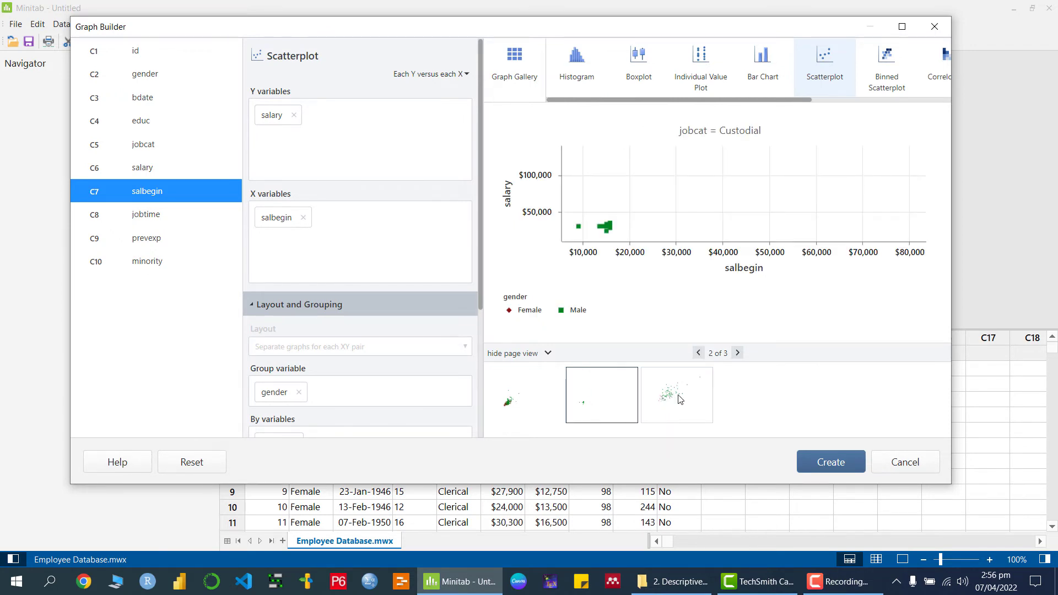
pyautogui.click(675, 392)
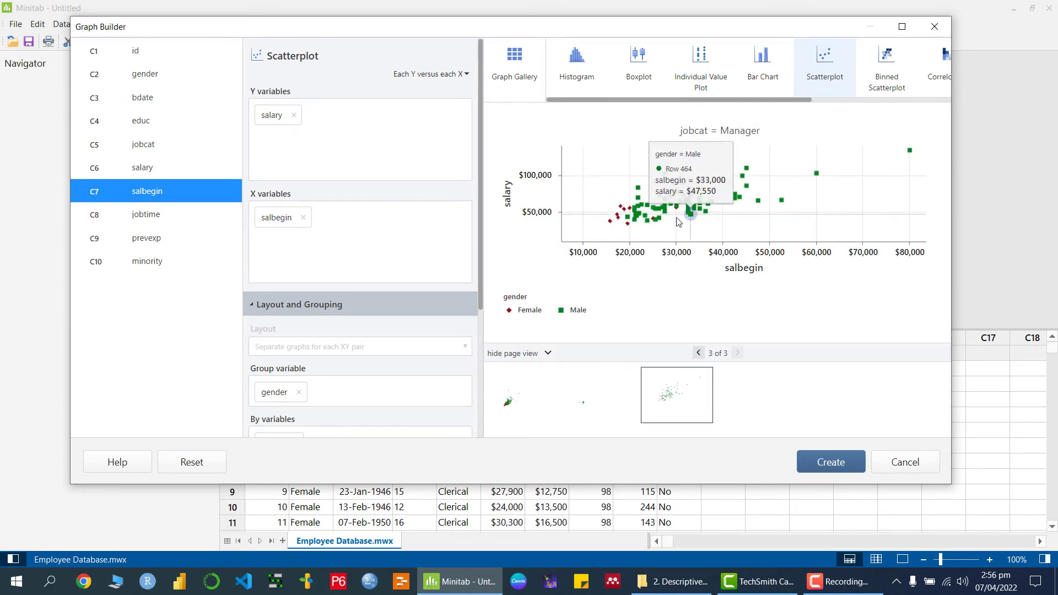
pyautogui.moveTo(646, 181)
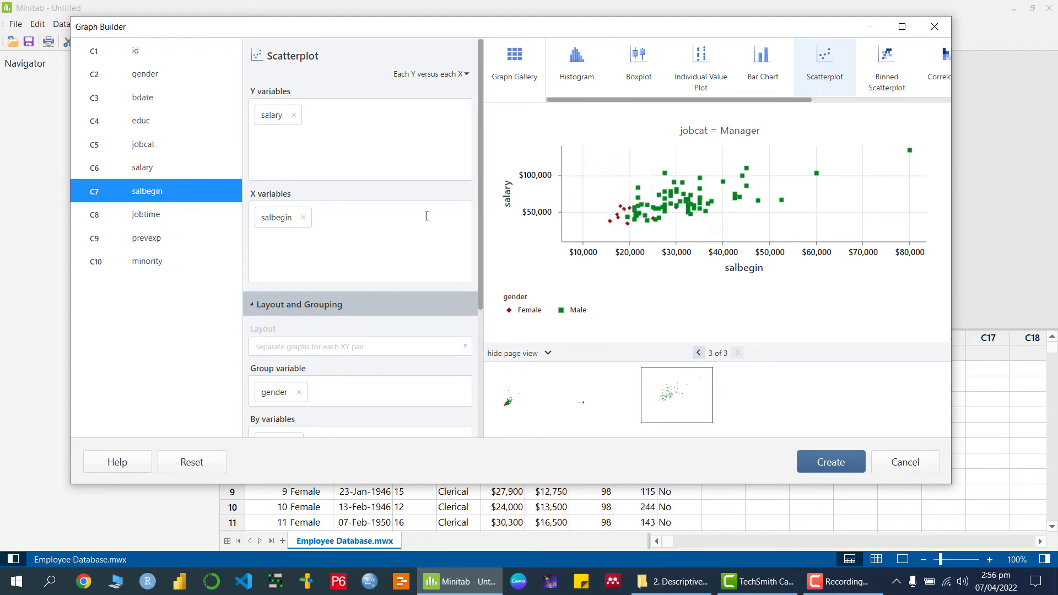
pyautogui.click(516, 65)
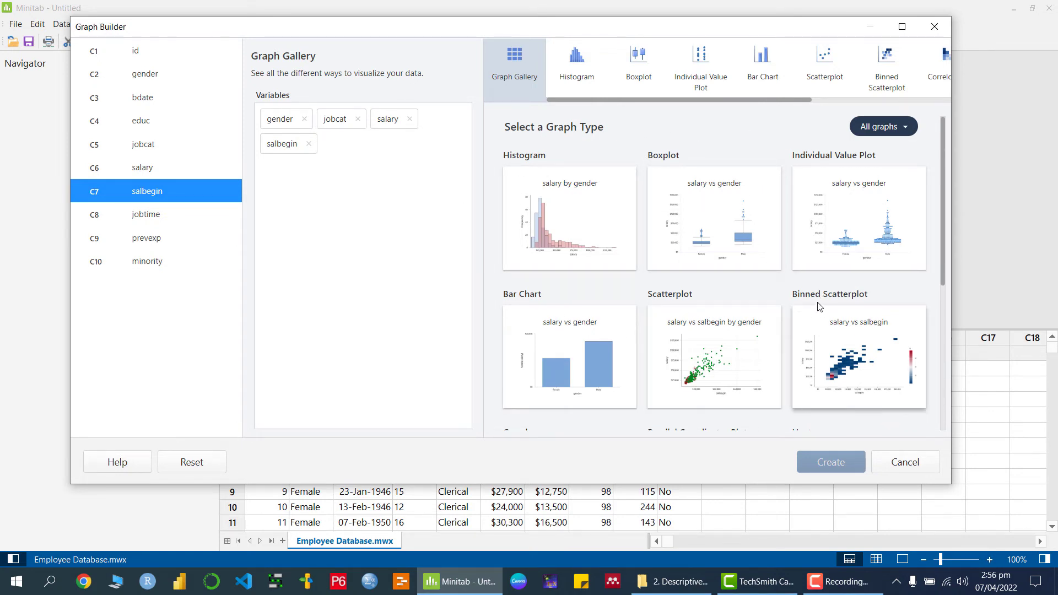
pyautogui.click(882, 353)
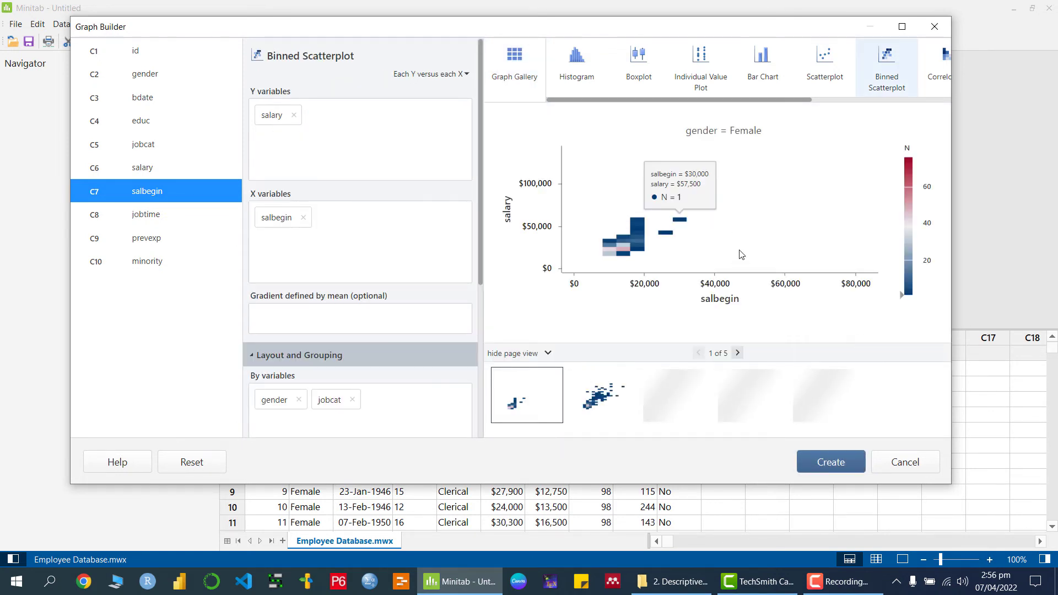
# Browse the Male and Female binned pages, try boxplot and individual value plot, then switch to a bar chart of mean salary
pyautogui.click(609, 406)
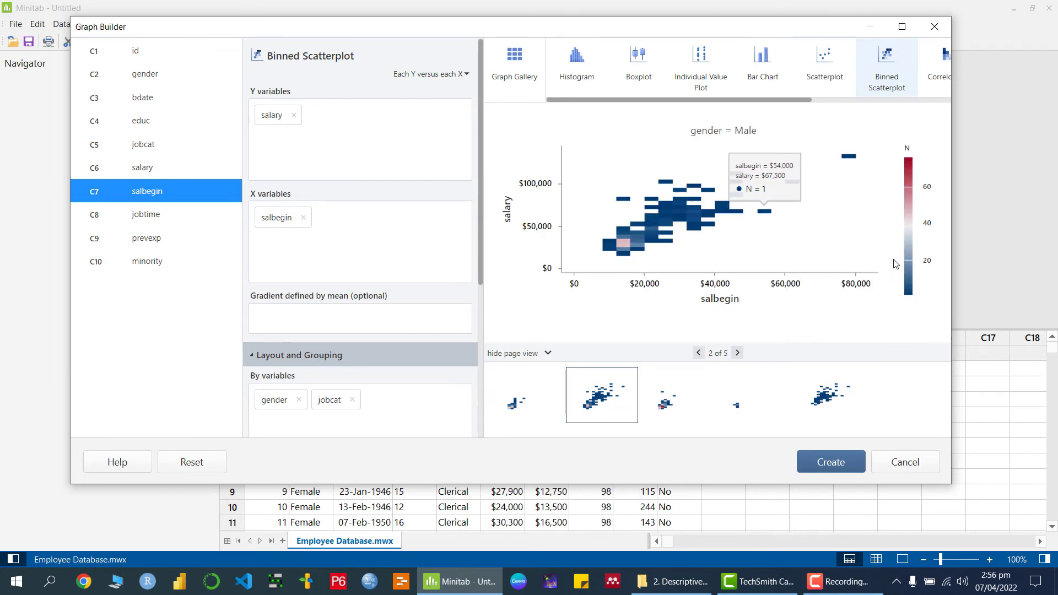
pyautogui.click(531, 405)
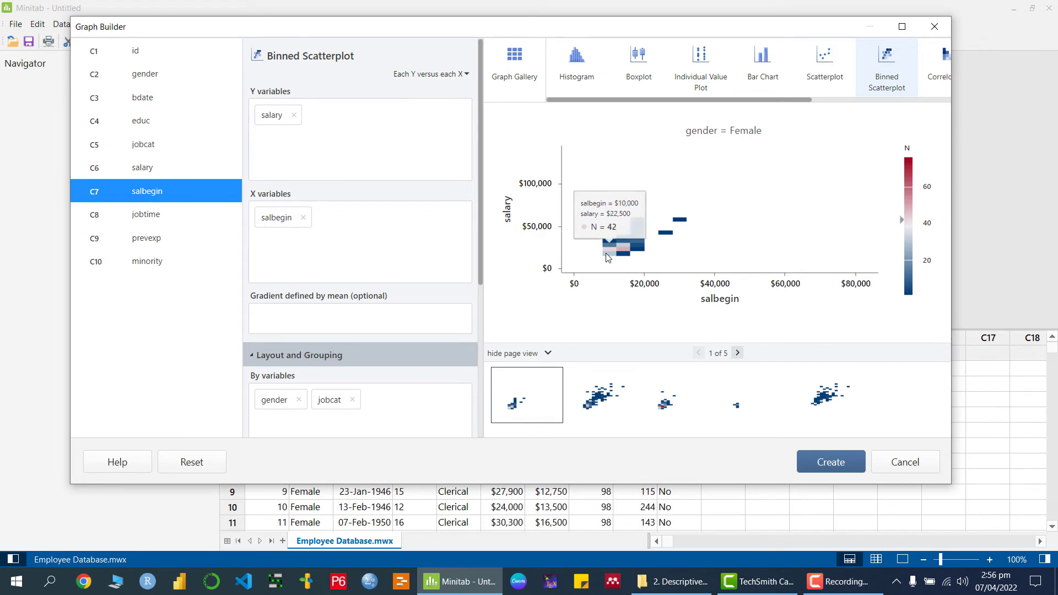
pyautogui.click(642, 60)
pyautogui.click(701, 64)
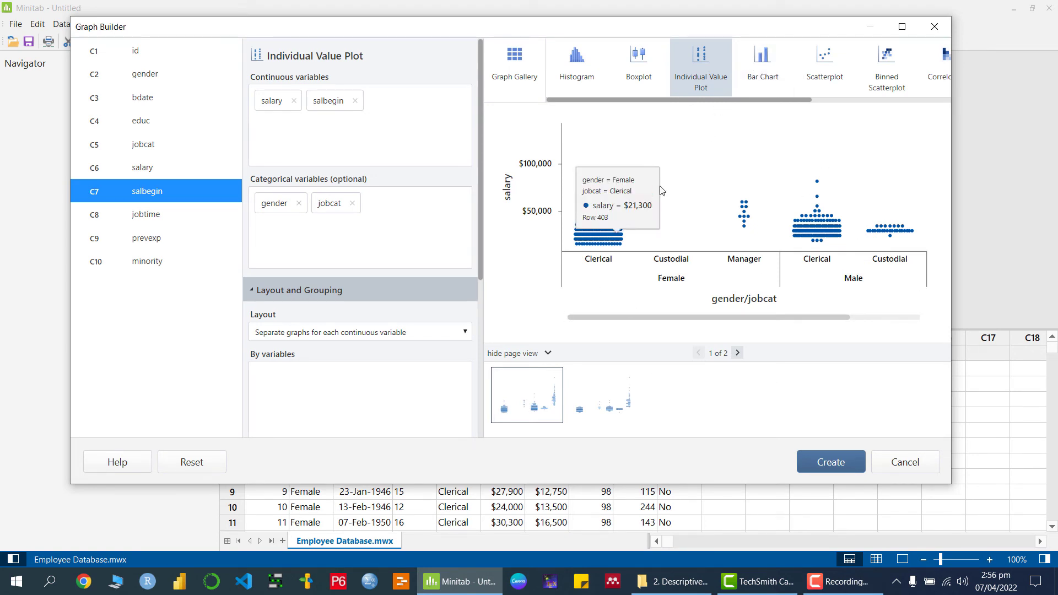
pyautogui.click(763, 65)
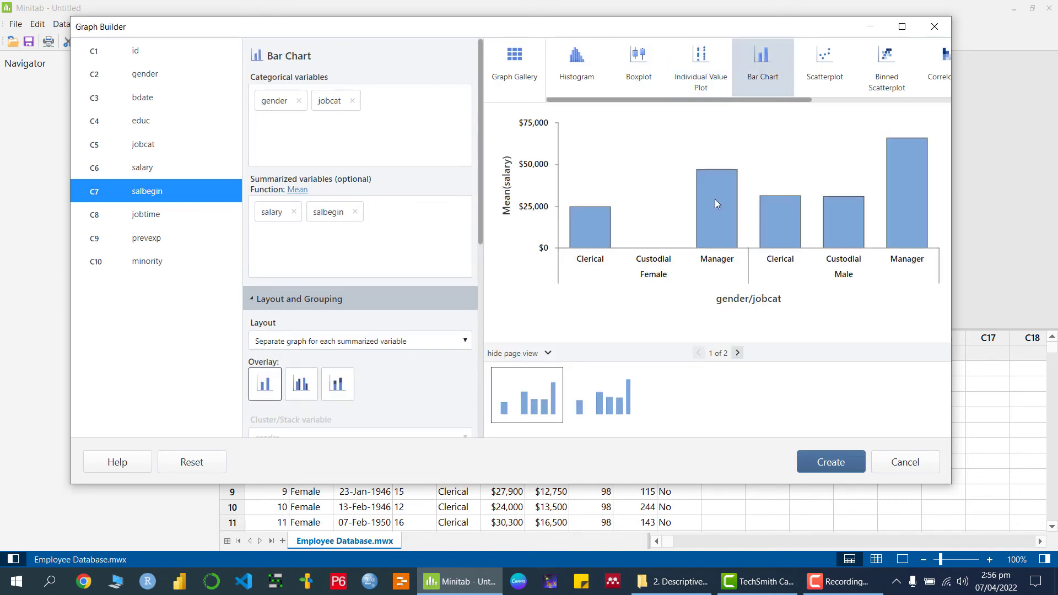
pyautogui.click(297, 191)
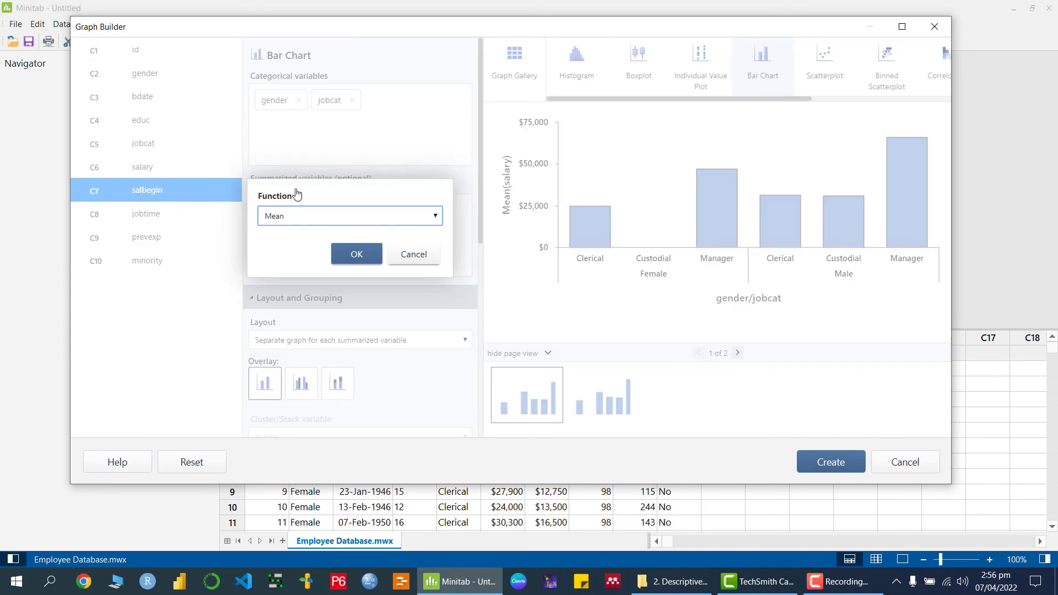
# Confirm Mean as the bar chart's summary function
pyautogui.click(437, 219)
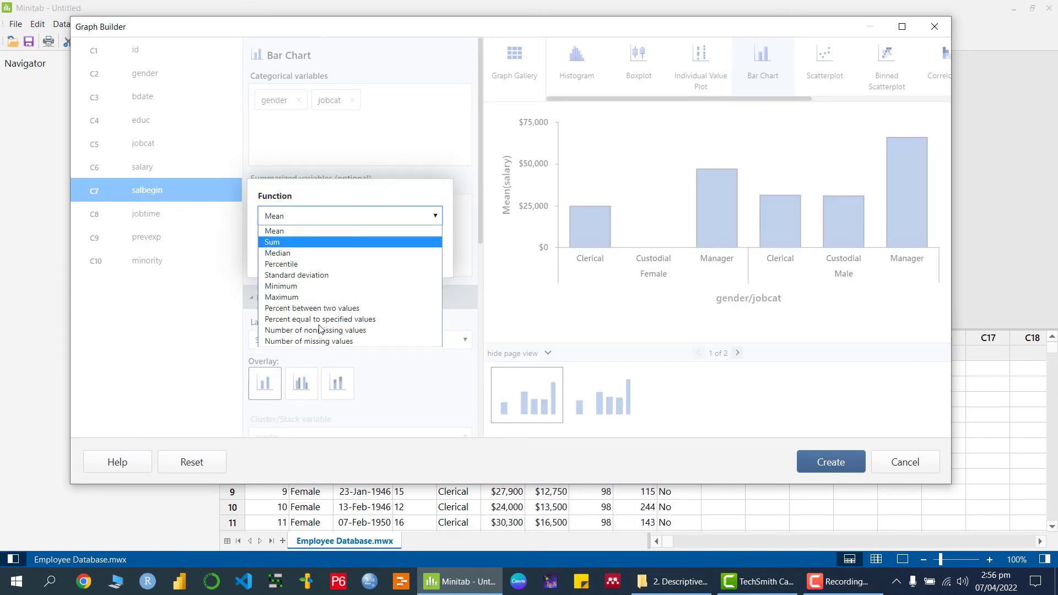
pyautogui.click(279, 234)
pyautogui.click(352, 253)
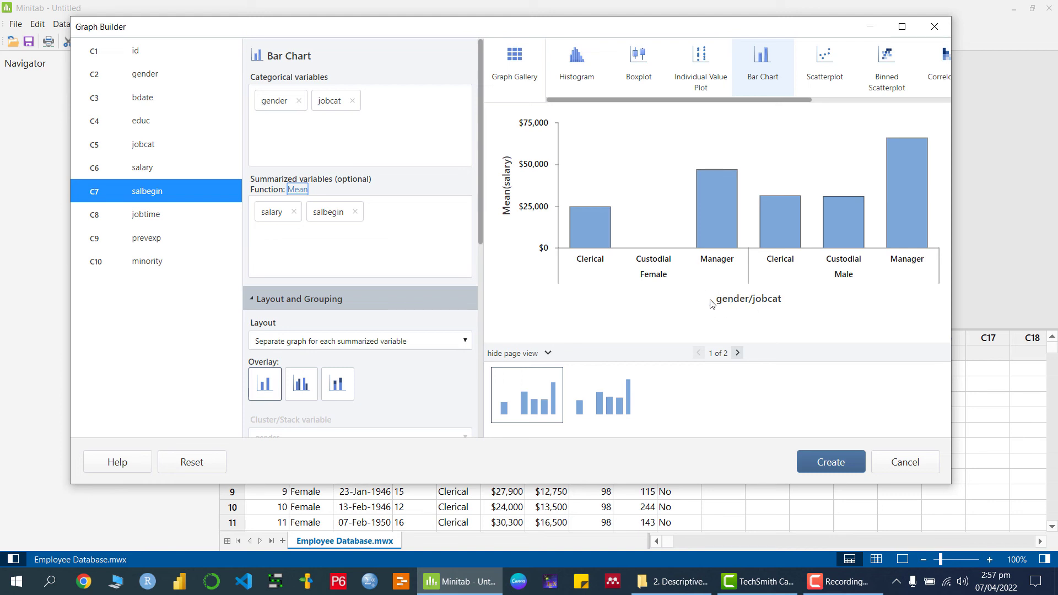
# Try clustered, then stacked, gender bars on the mean salbegin chart, finishing with plain separate bars
pyautogui.click(301, 387)
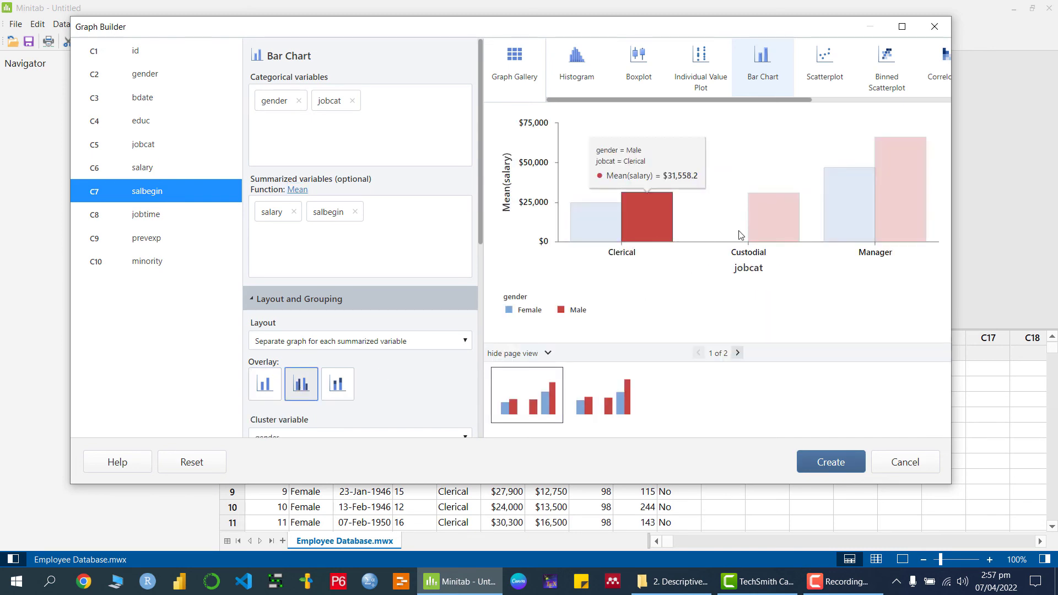
pyautogui.click(625, 402)
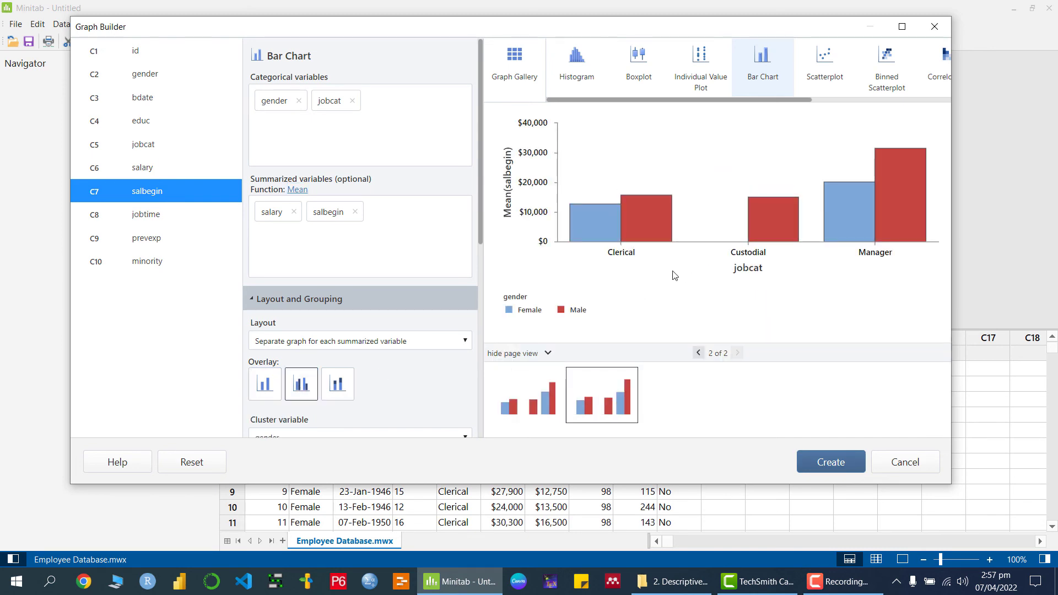
pyautogui.click(337, 384)
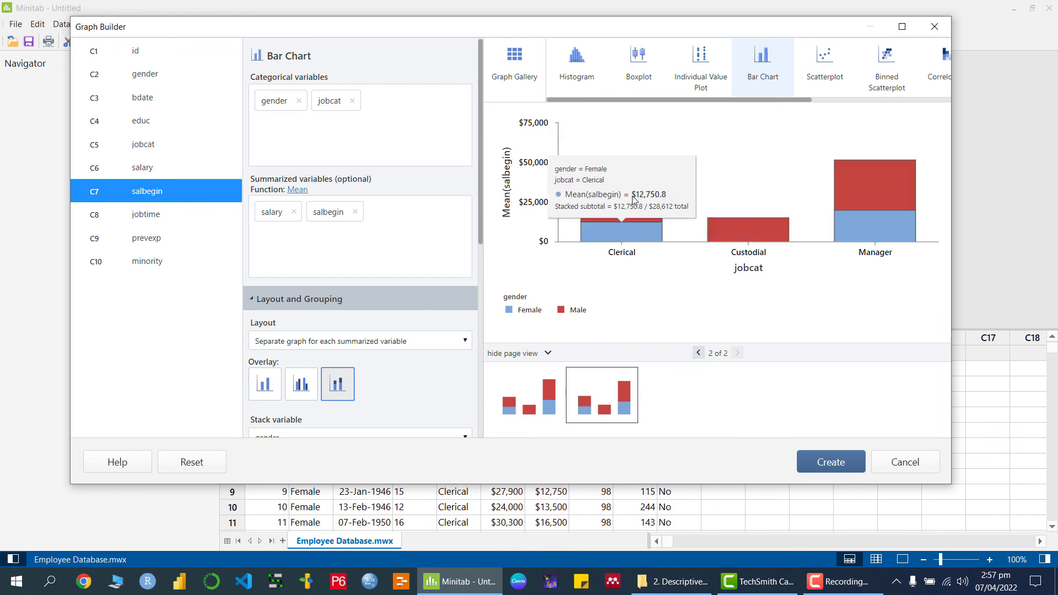
pyautogui.moveTo(610, 196)
pyautogui.moveTo(603, 227)
pyautogui.click(265, 387)
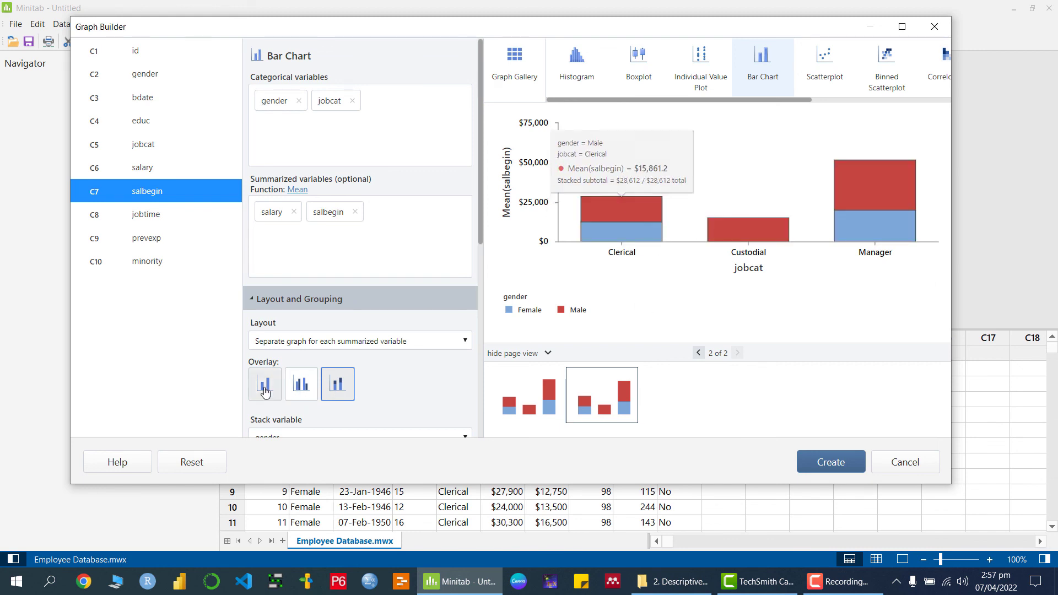